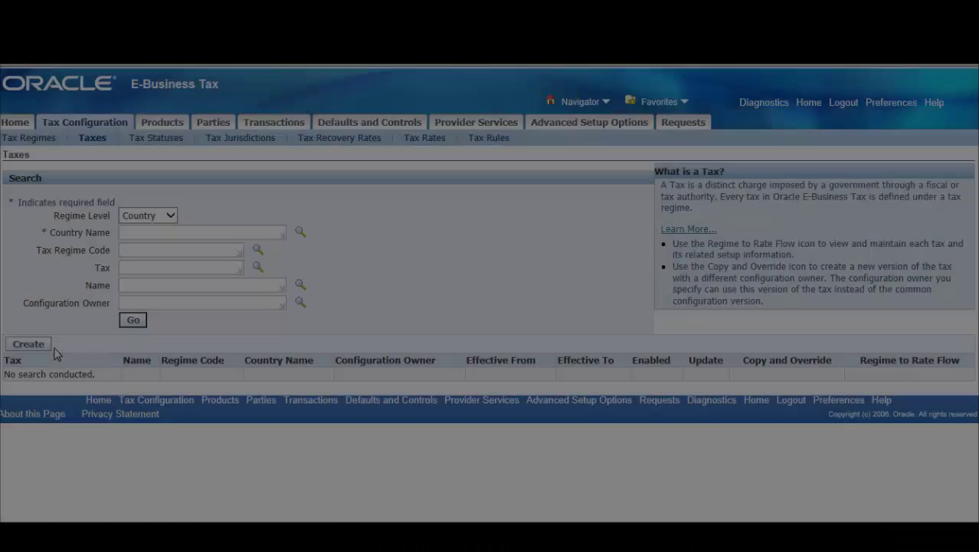
Step: Begin a new tax in regime GWPVAT, owned by Global Configuration Owner, with source 'Create a new tax'
click(37, 346)
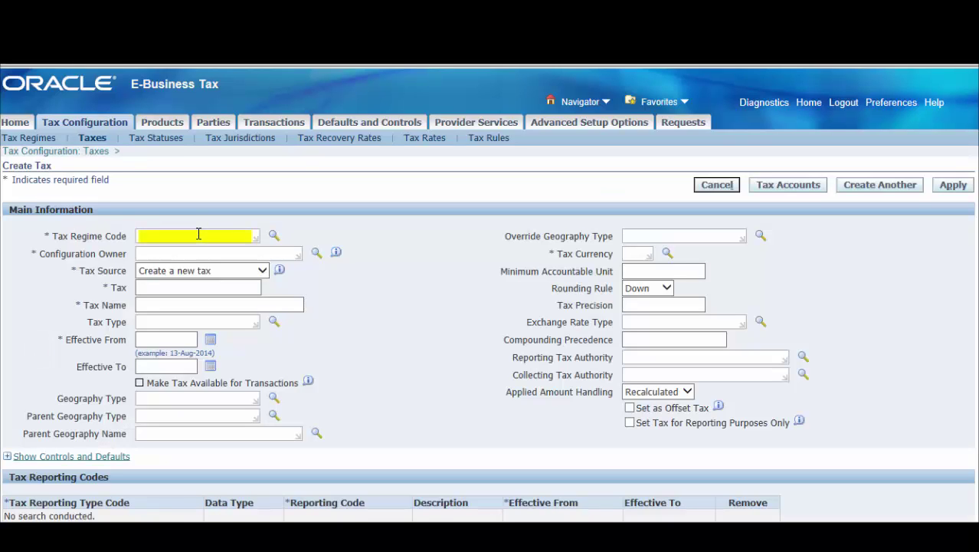
click(199, 234)
text(GWPVAT)
key(Tab)
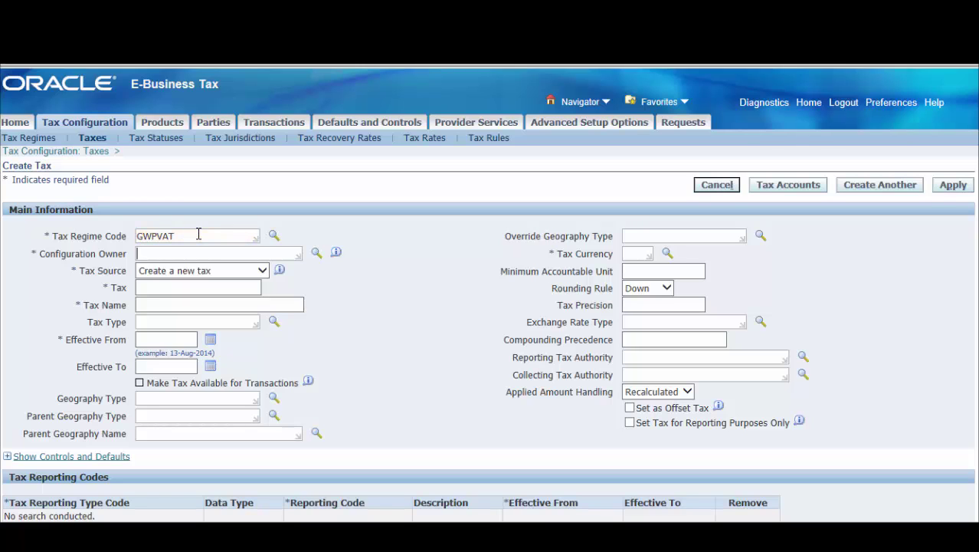
text(Global C)
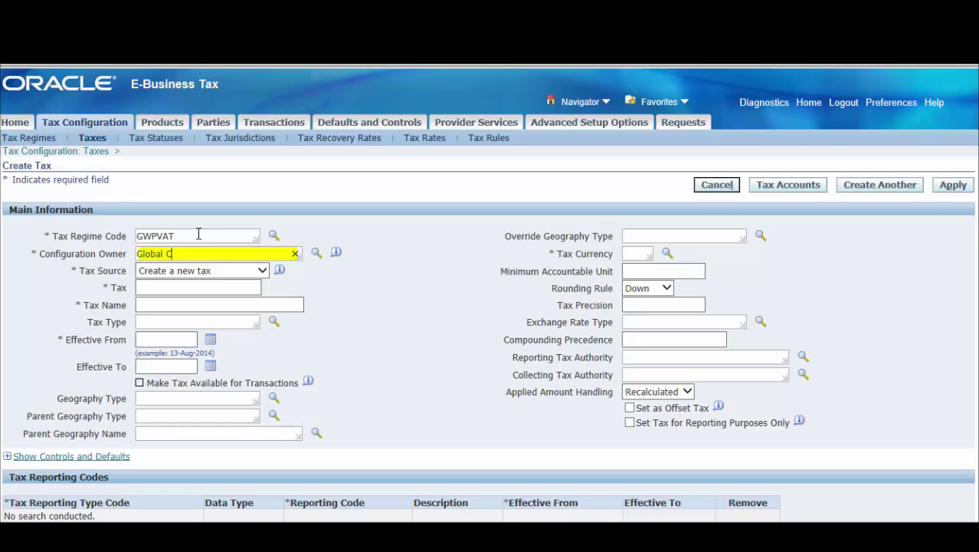
text(onfiguration Owner)
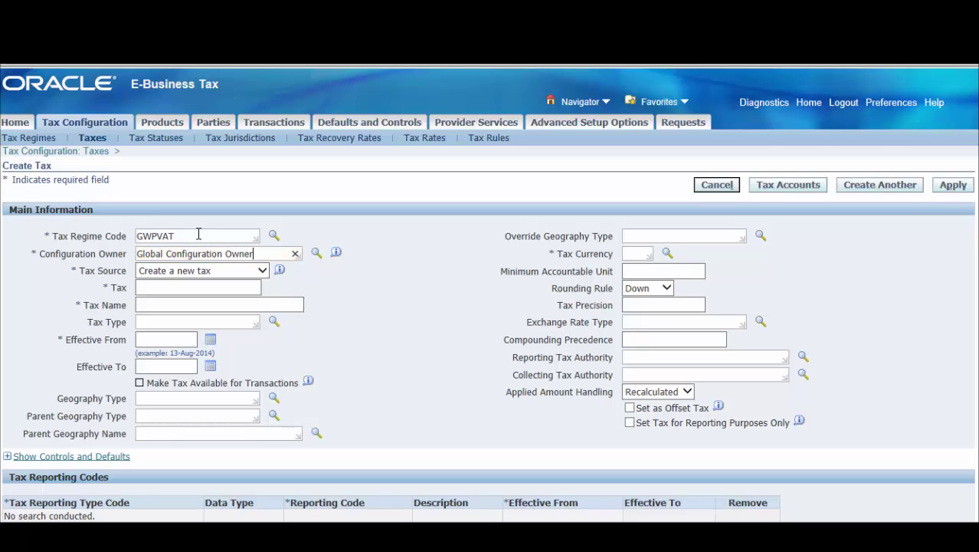
key(Tab)
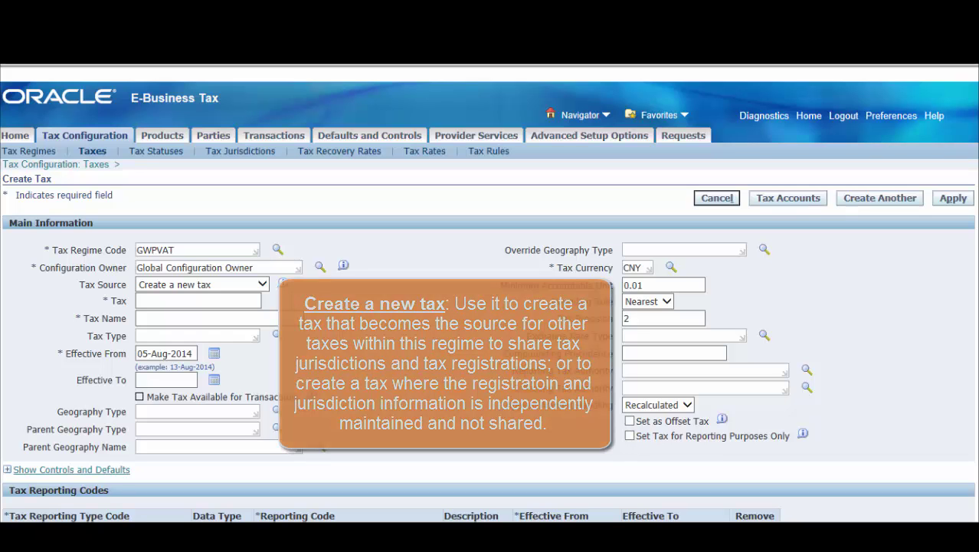
click(262, 284)
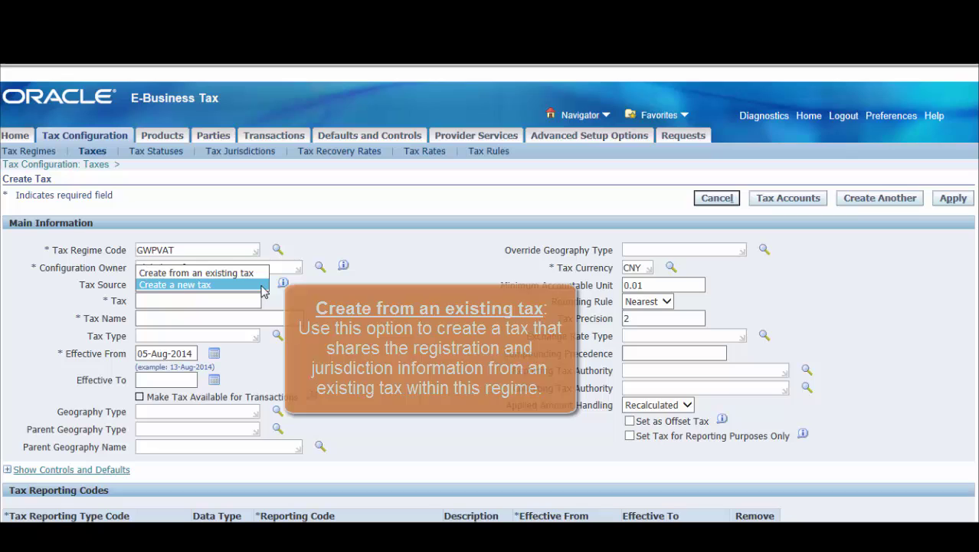
click(262, 286)
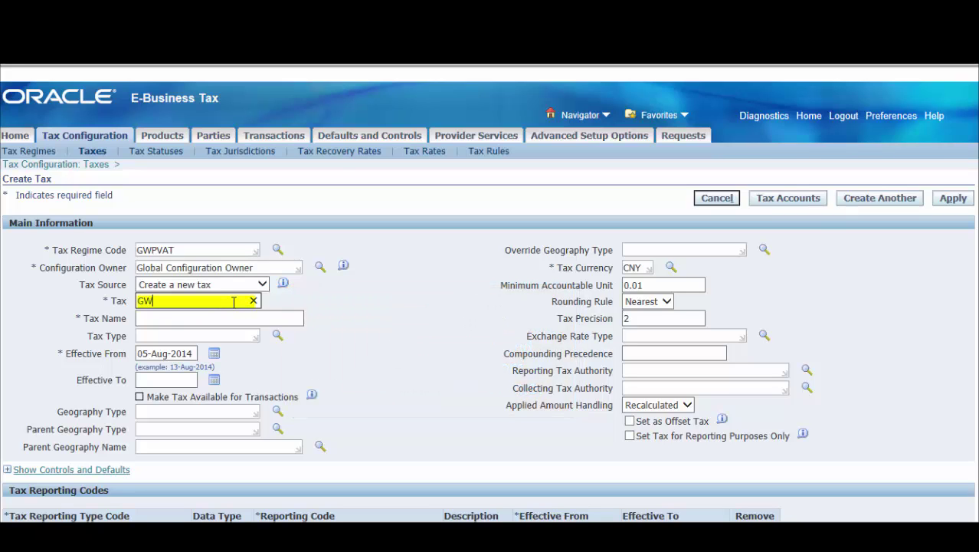
Step: Fill in Tax and Tax Name as GWPVAT and accept VAT as the tax type
click(233, 302)
text(GWPVAT)
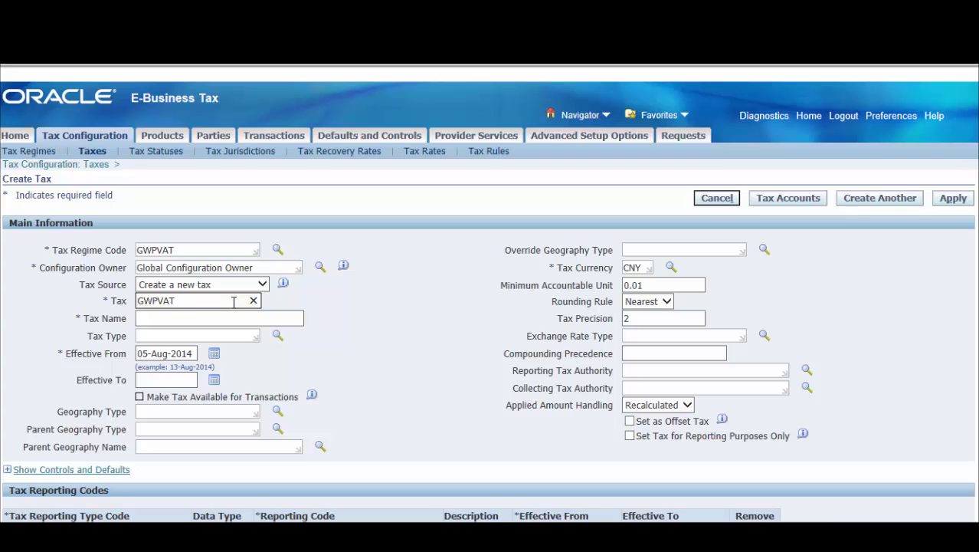
click(384, 318)
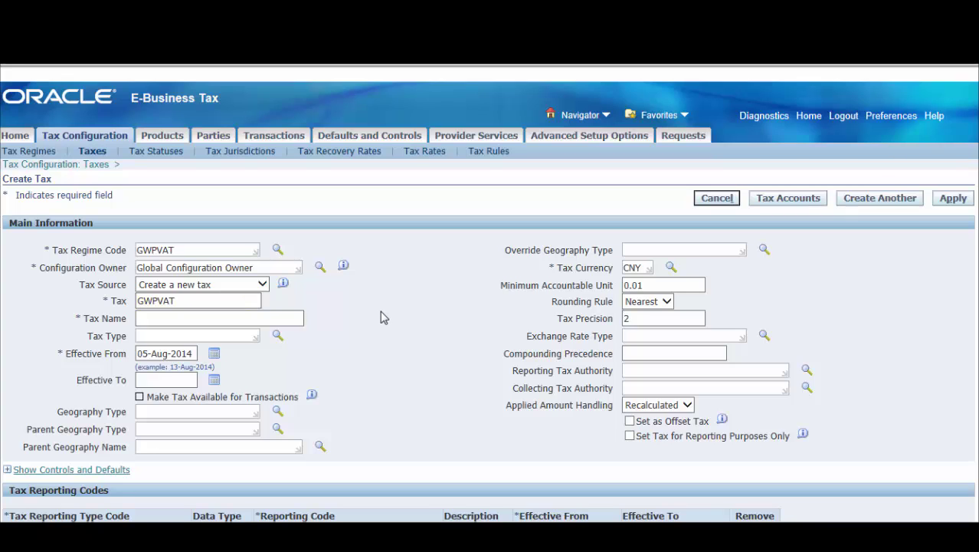
click(301, 319)
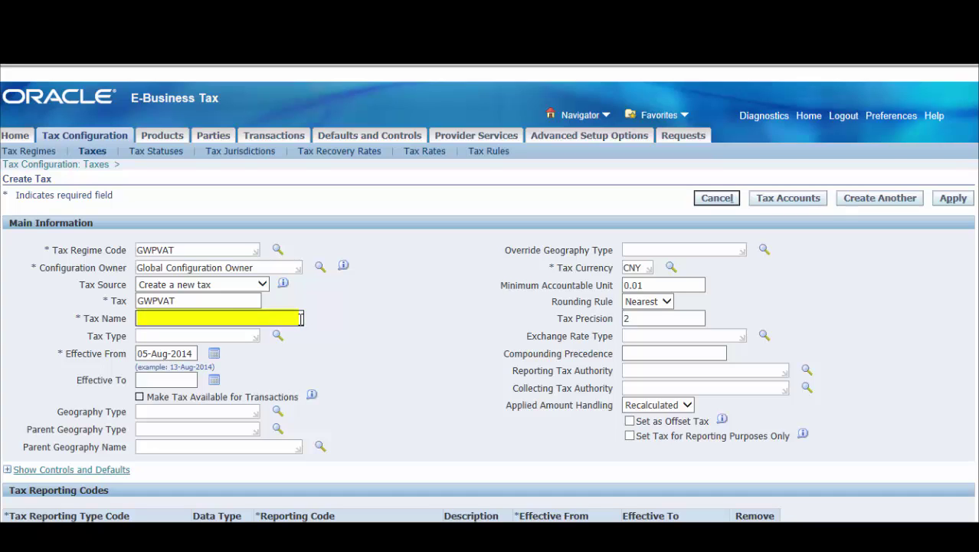
text(GWPVAT)
click(380, 330)
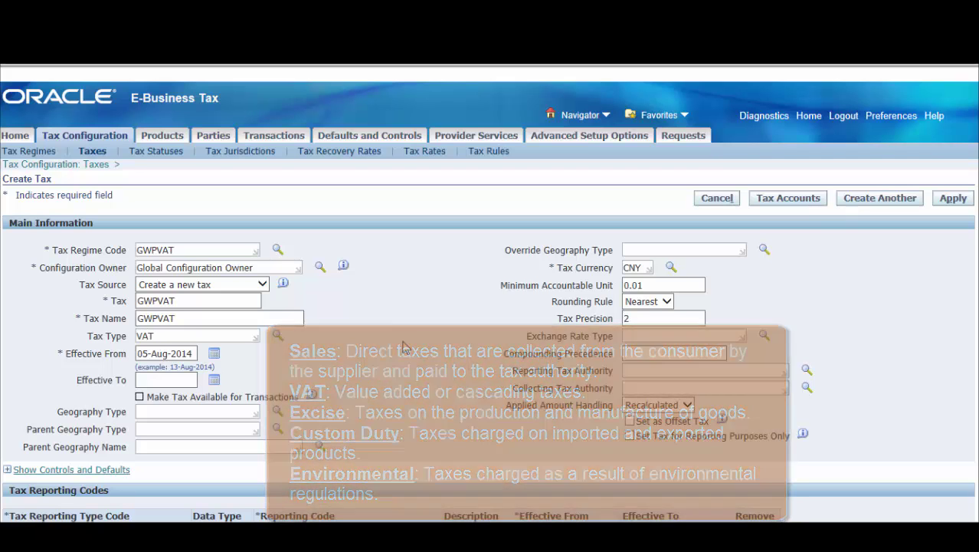
key(Tab)
click(229, 412)
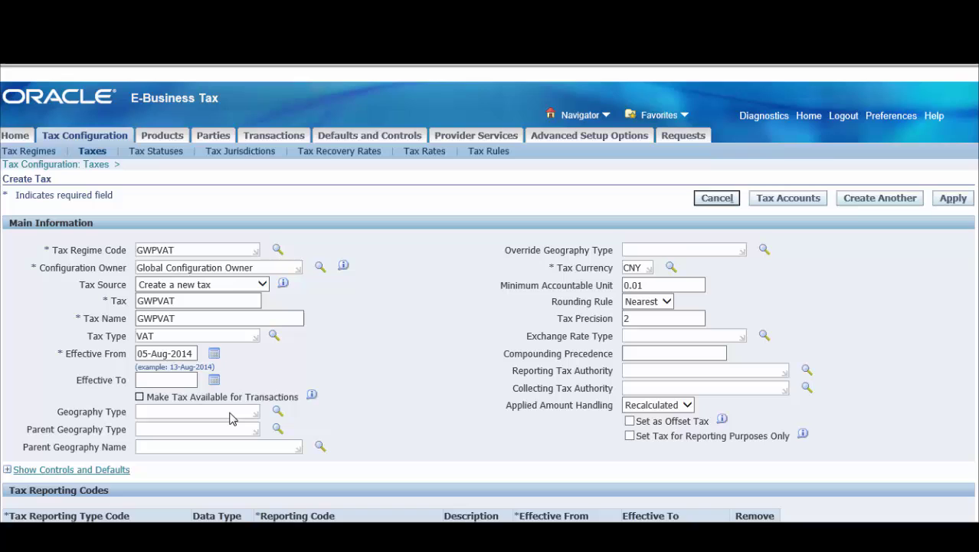
Step: Enter COUNTRY for geography and parent geography type, and CHINA as parent geography name
text(COUNTRY)
click(348, 417)
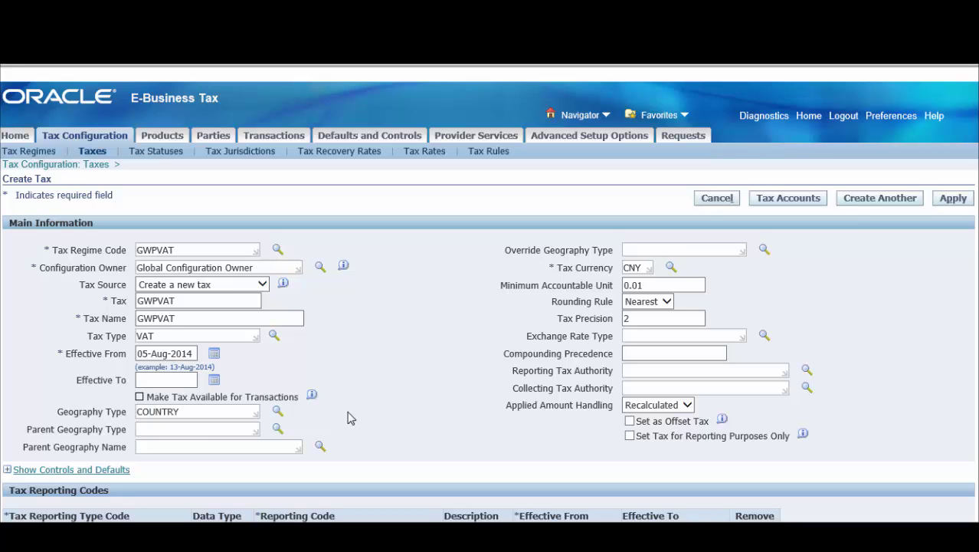
click(230, 433)
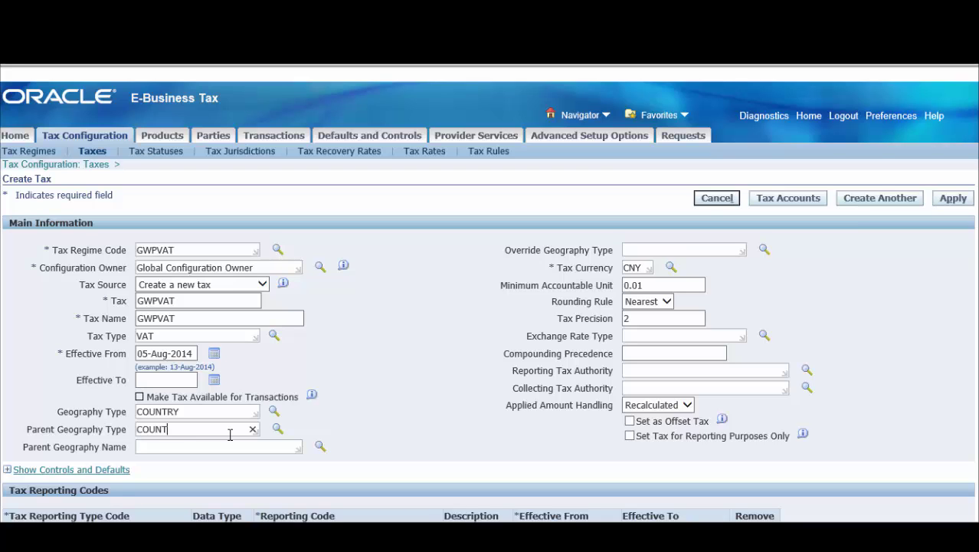
key(Tab)
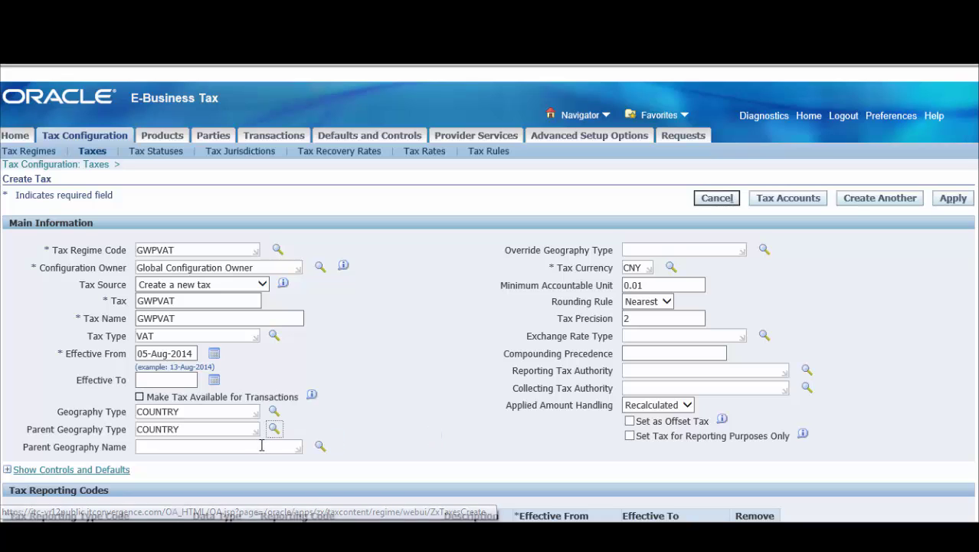
click(257, 445)
text(CHINA)
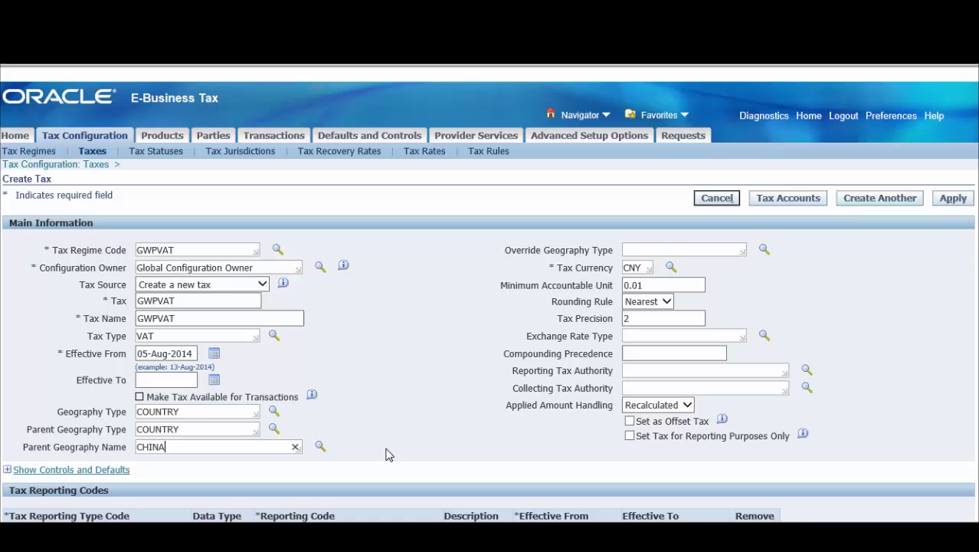
key(Tab)
Step: Switch Applied Amount Handling from Recalculated to Prorated
click(640, 267)
click(689, 406)
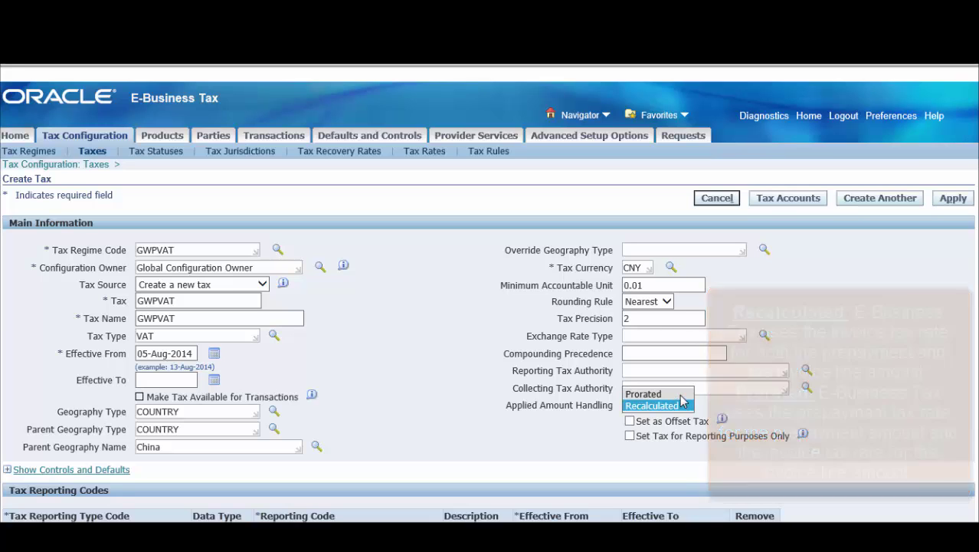
click(681, 395)
click(792, 409)
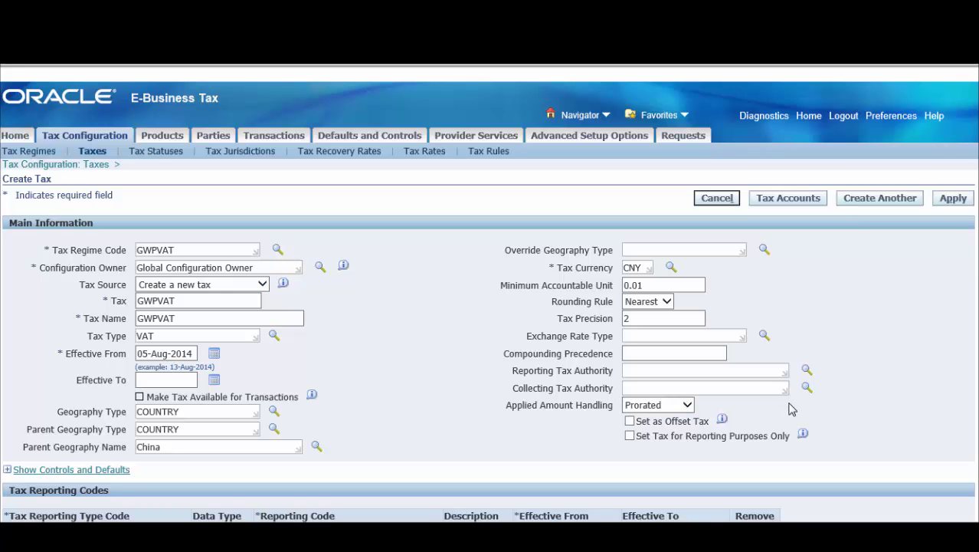
Step: In Controls and Defaults, tick rounding override, calculated tax line override, and manual tax line entry
scroll(801, 429, down, 10)
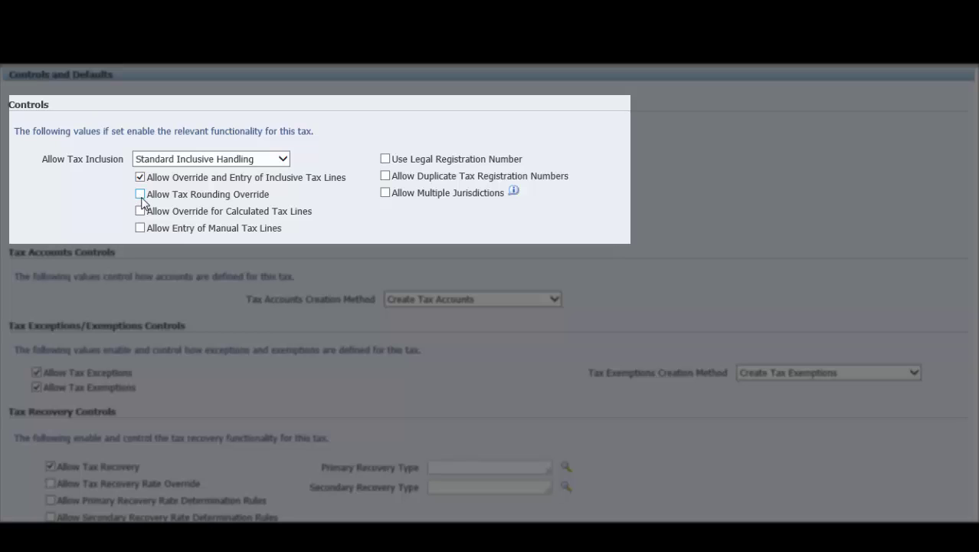
click(141, 196)
click(139, 216)
click(140, 228)
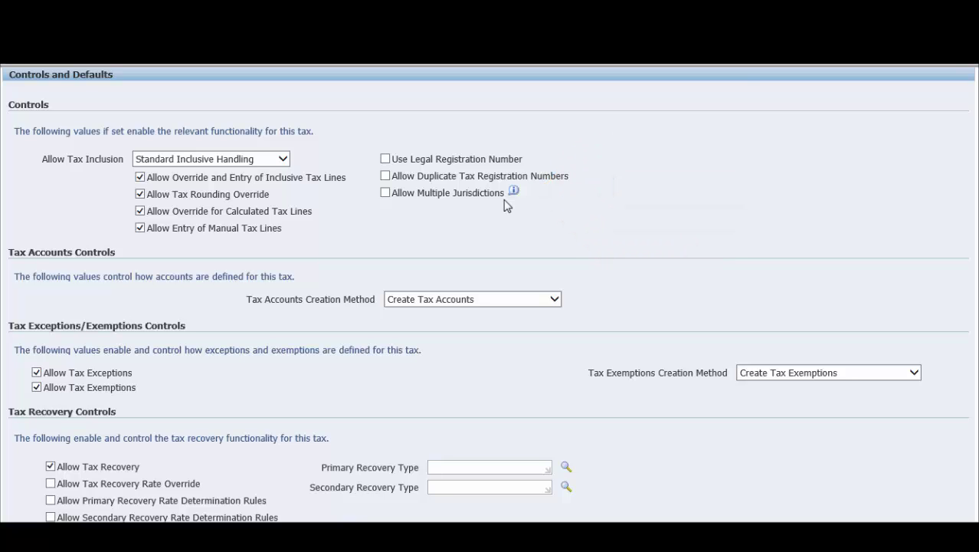
key(Tab)
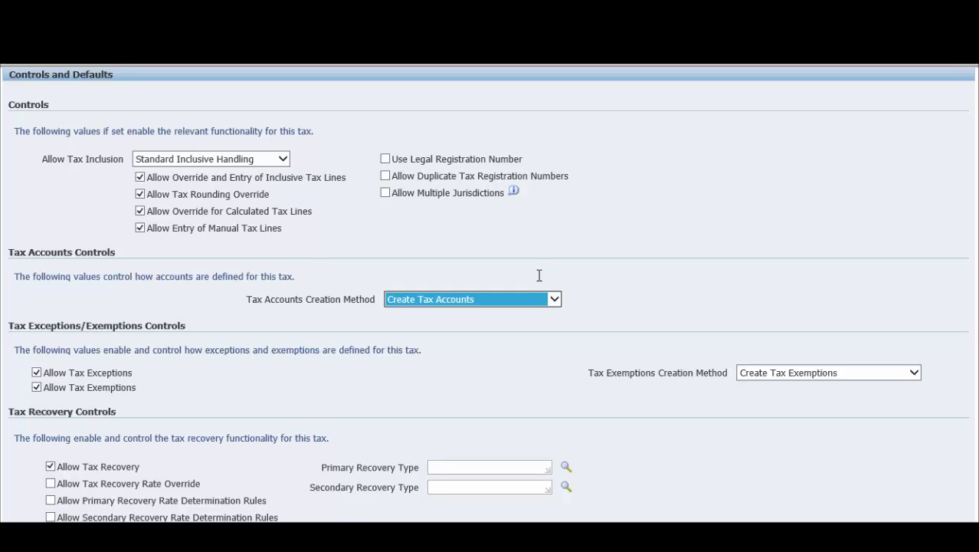
click(553, 264)
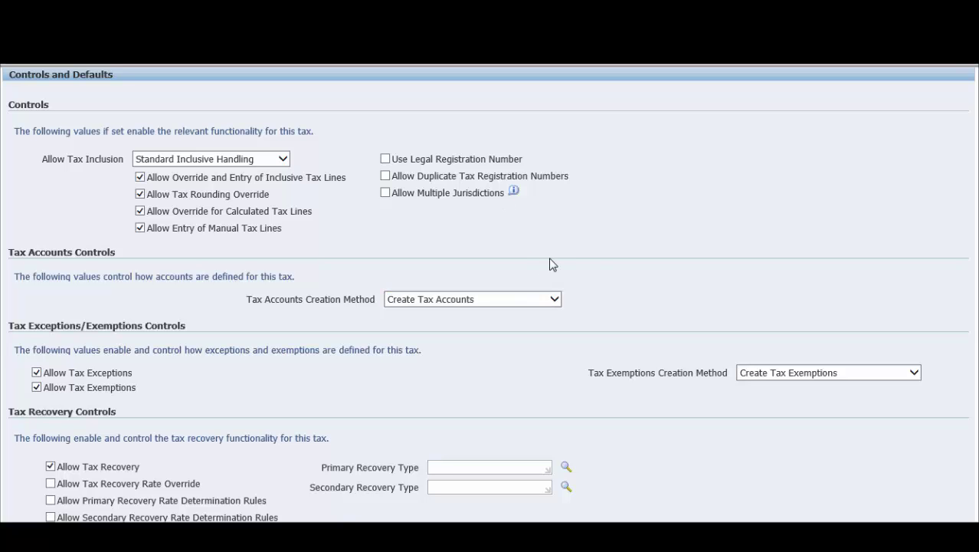
middle_click(638, 302)
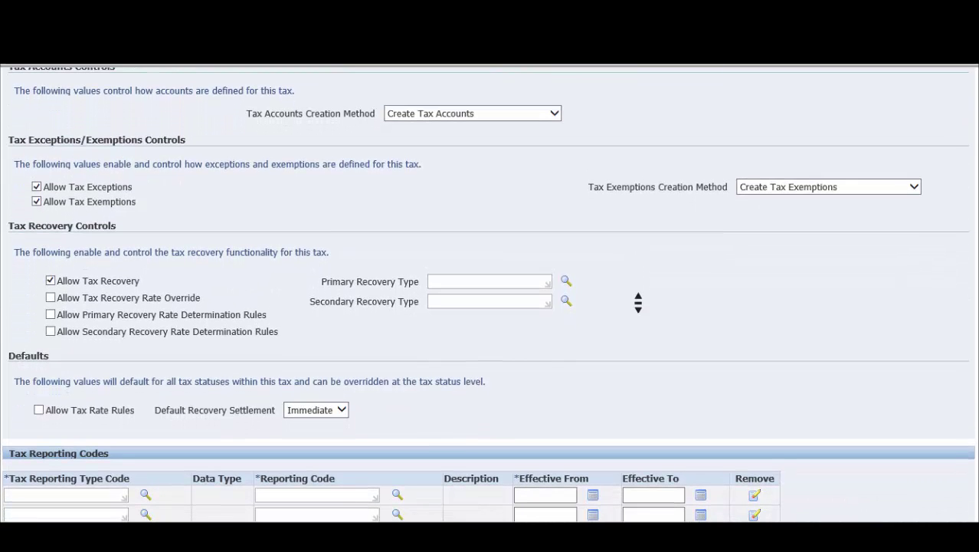
click(737, 282)
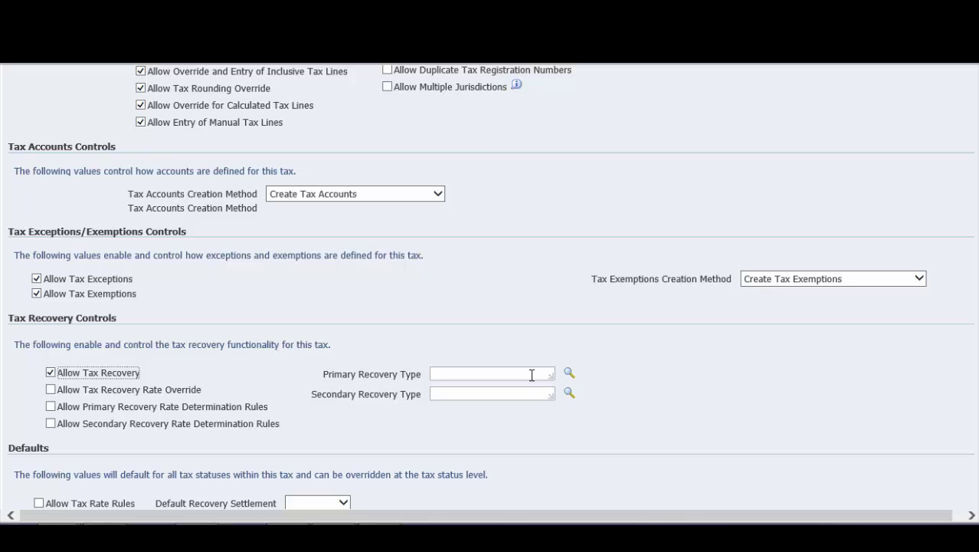
Step: Pick RECOVERABLE as the primary recovery type and clear the wrong secondary recovery type value
click(531, 373)
text(r)
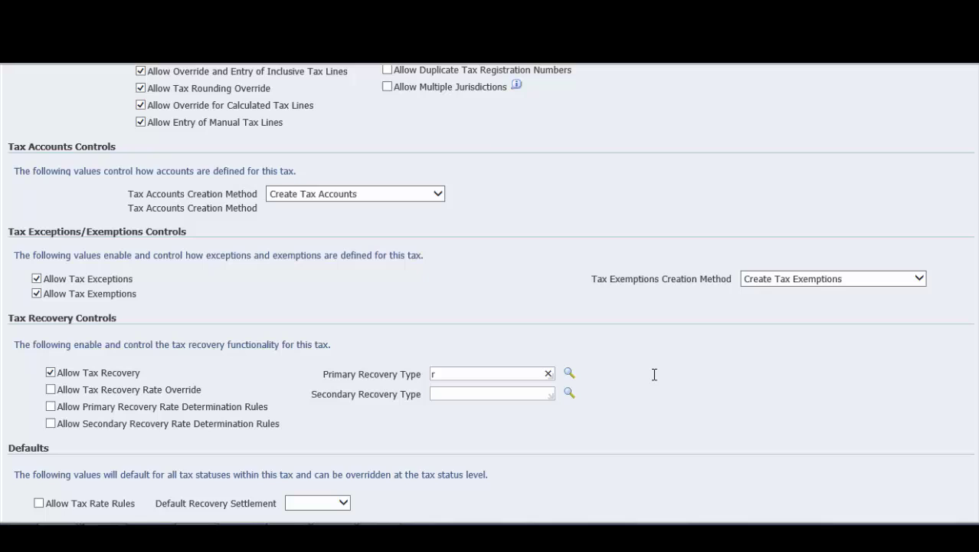
key(BackSpace)
text(RECOVERABLE)
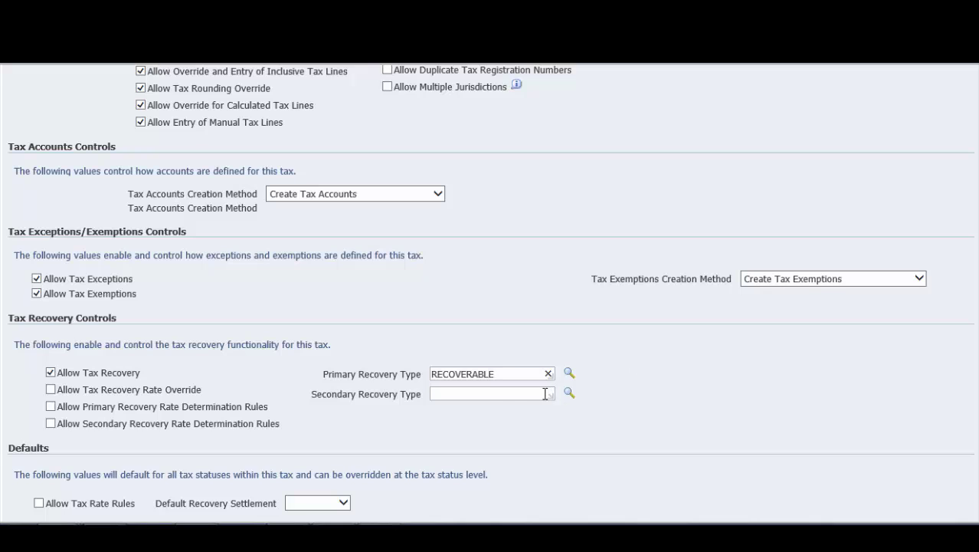
click(499, 407)
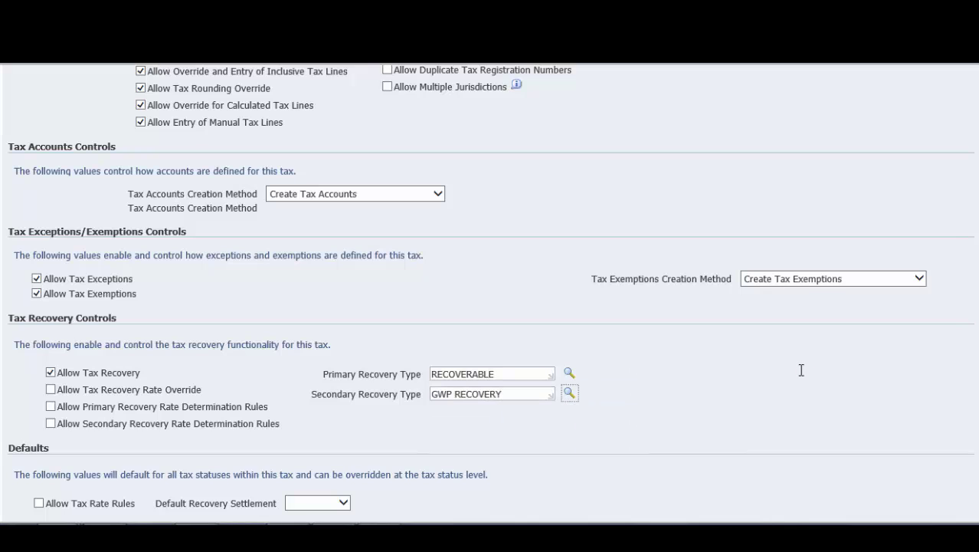
triple_click(477, 394)
key(BackSpace)
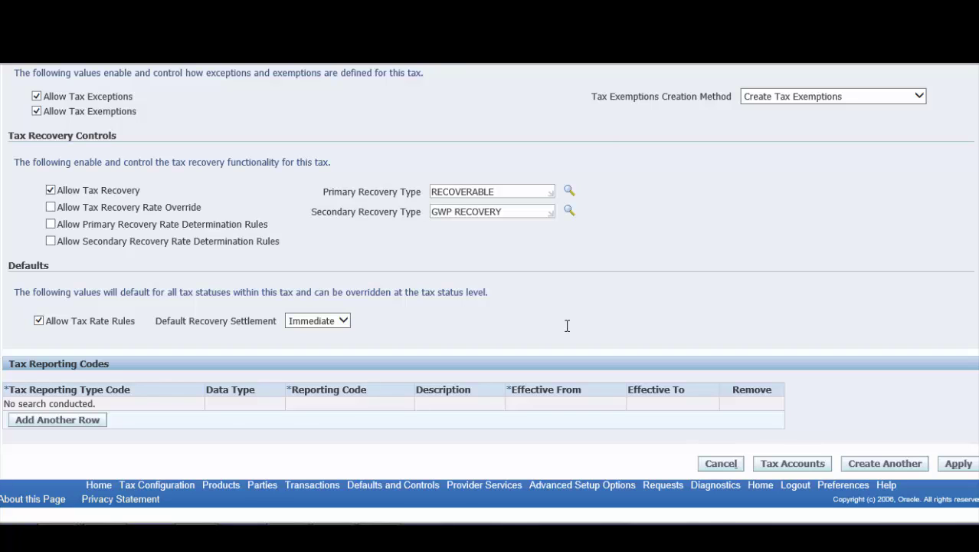
scroll(536, 352, up, 1)
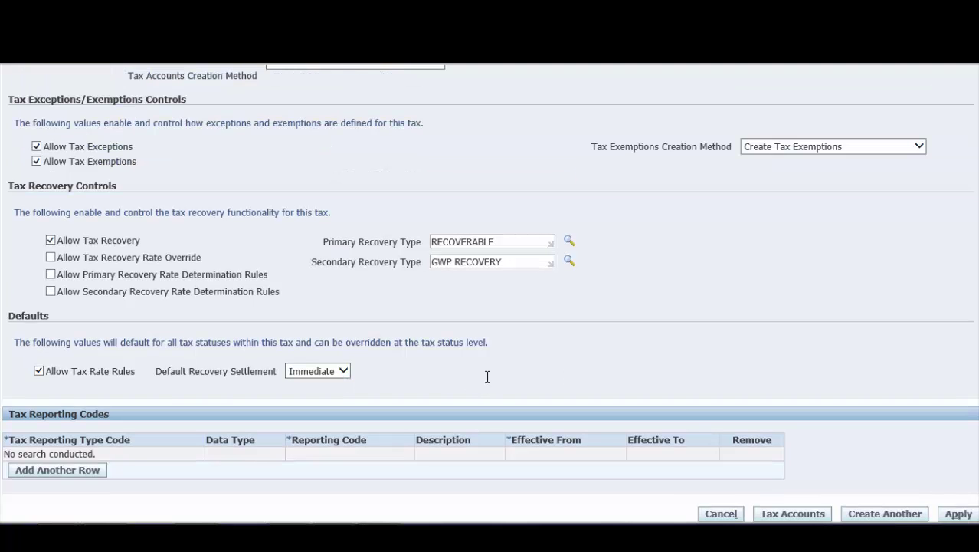
click(342, 371)
click(340, 371)
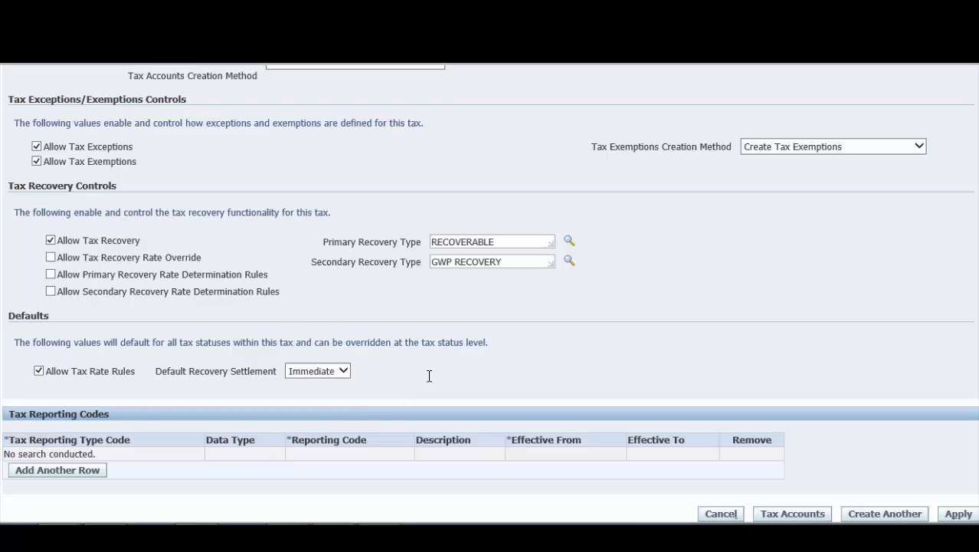